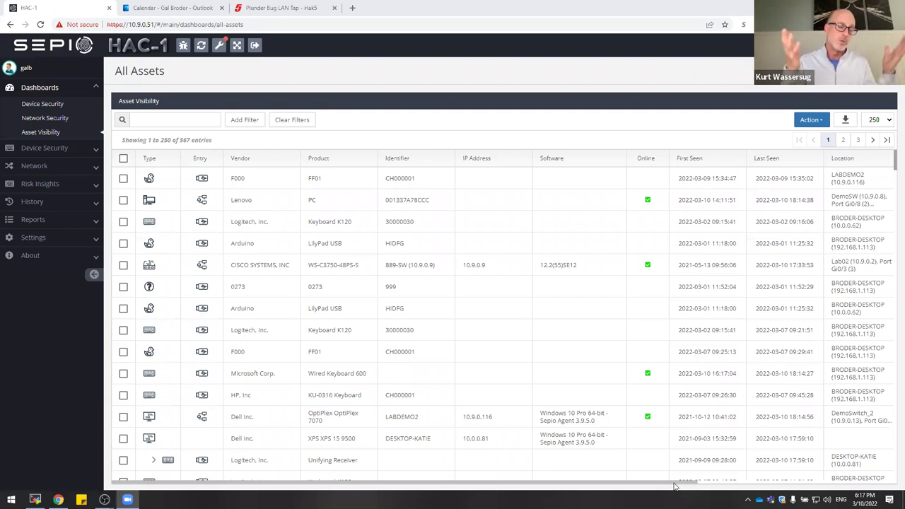
# Step: Check the Location and Tags columns of the asset visibility table, and return to its first columns
pyautogui.moveTo(681, 484); pyautogui.dragTo(729, 488)
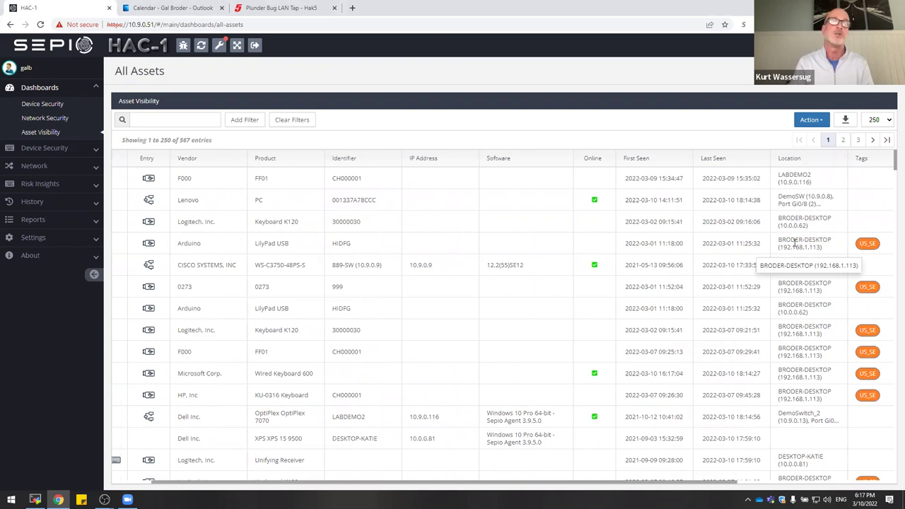
pyautogui.moveTo(675, 488); pyautogui.dragTo(606, 449)
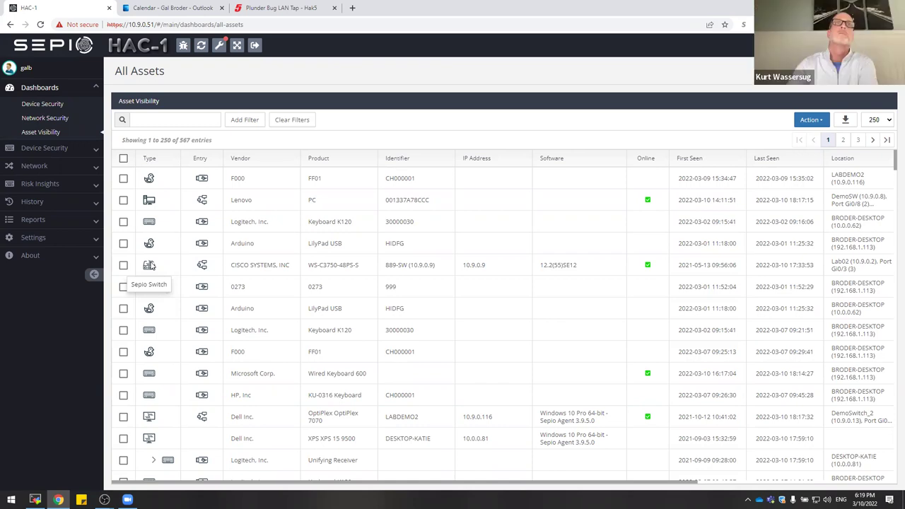
# Step: Open the peripherals of the managed host at 192.168.1.113 and go through its assets to the last entries
pyautogui.click(37, 149)
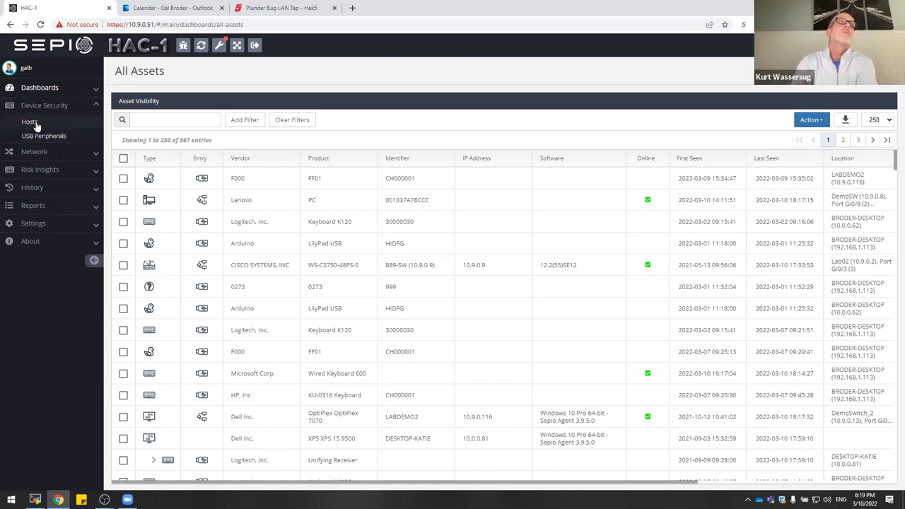
pyautogui.click(34, 125)
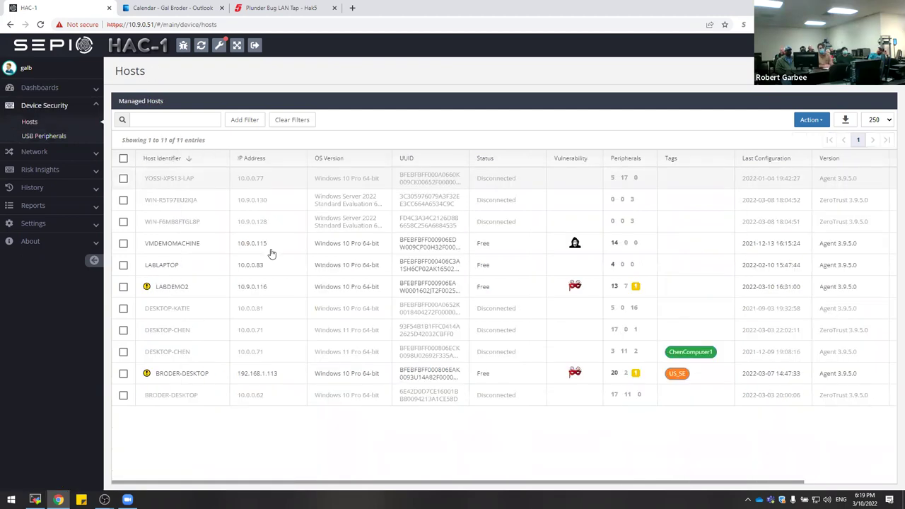
pyautogui.click(296, 373)
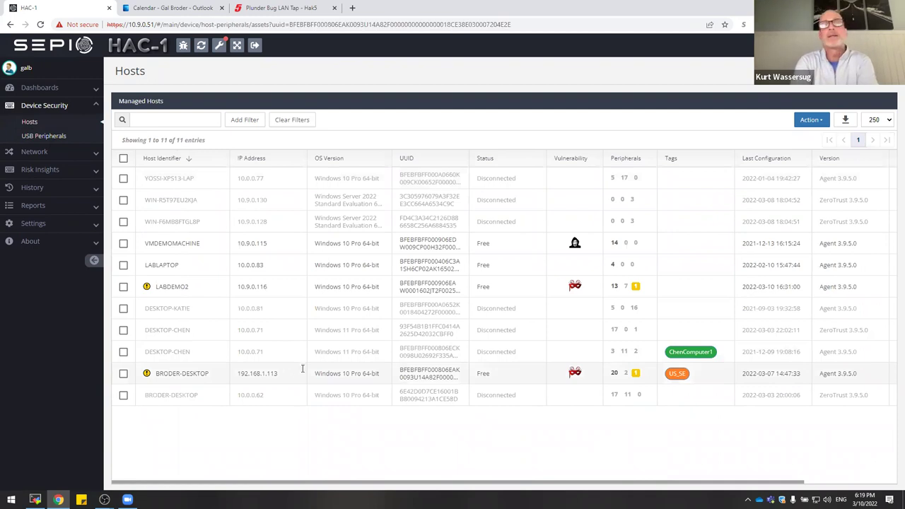
pyautogui.scroll(-5, 381, 350)
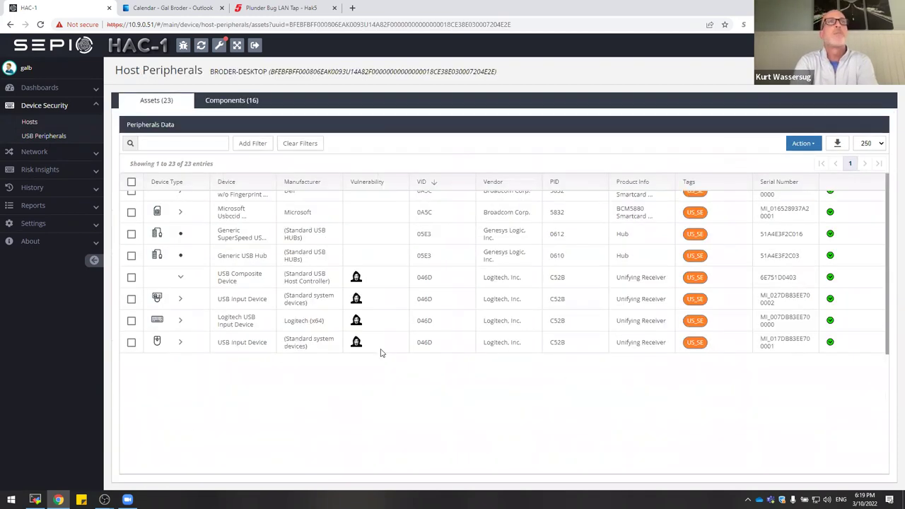
pyautogui.scroll(-2, 381, 353)
pyautogui.scroll(-1, 380, 353)
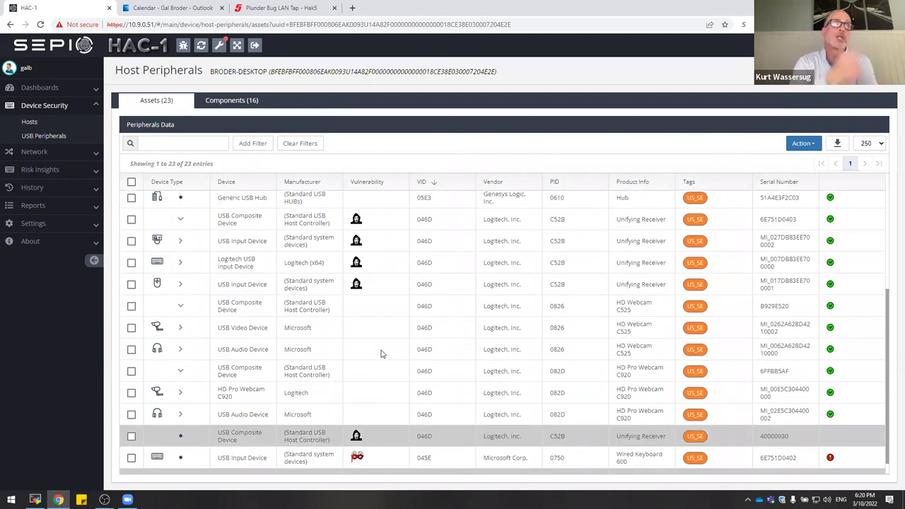
pyautogui.scroll(-1, 381, 354)
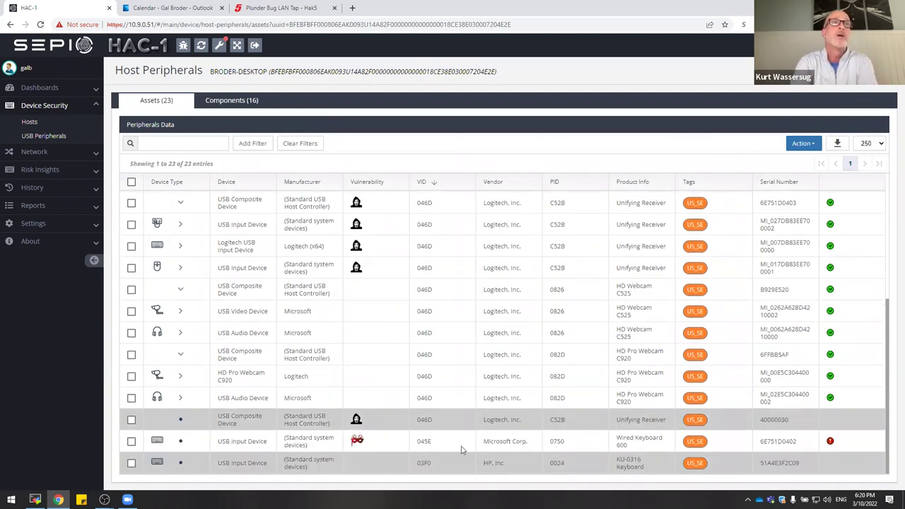
# Step: Examine the vulnerability and VID of the Microsoft Wired Keyboard 600 entry in the host's peripherals
pyautogui.moveTo(361, 443)
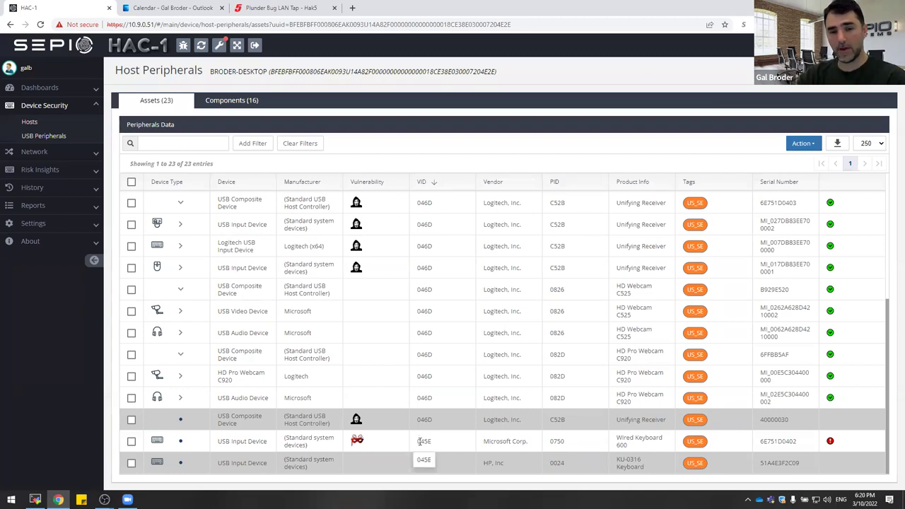
pyautogui.moveTo(420, 441); pyautogui.dragTo(428, 442)
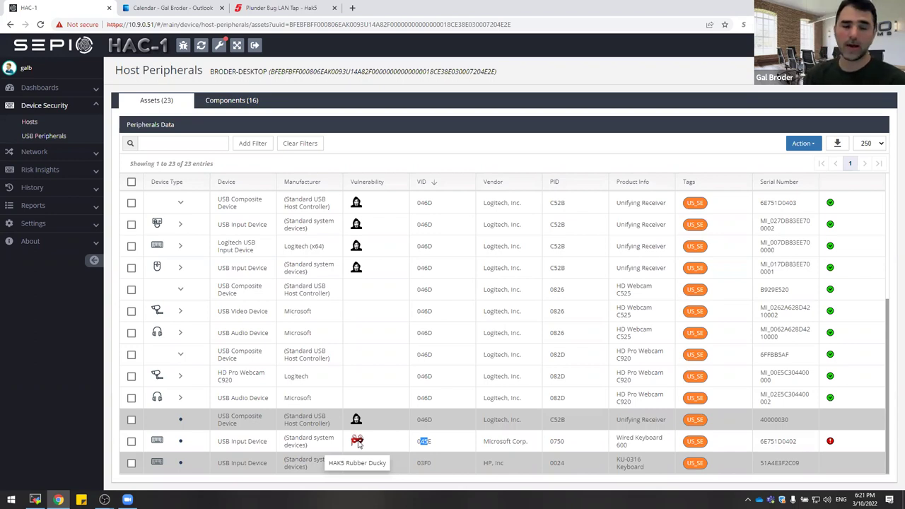
pyautogui.click(358, 443)
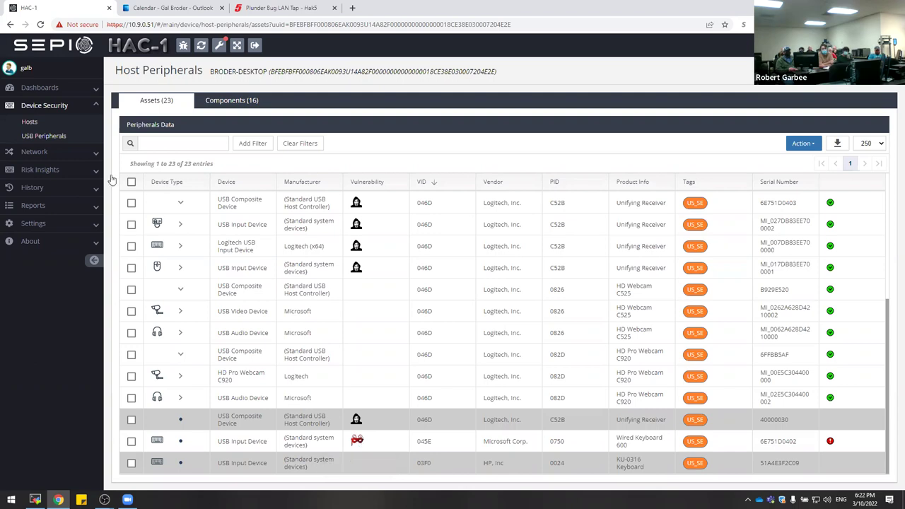
# Step: Open DemoSwitch_2 in the network infrastructure and inspect the device details of alarmed ports Gi0/7 and Gi0/3
pyautogui.click(67, 156)
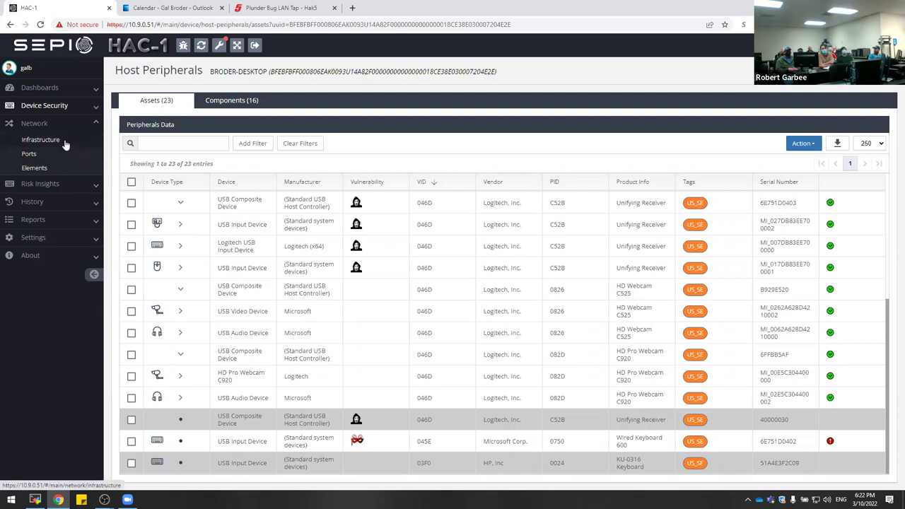
pyautogui.click(65, 143)
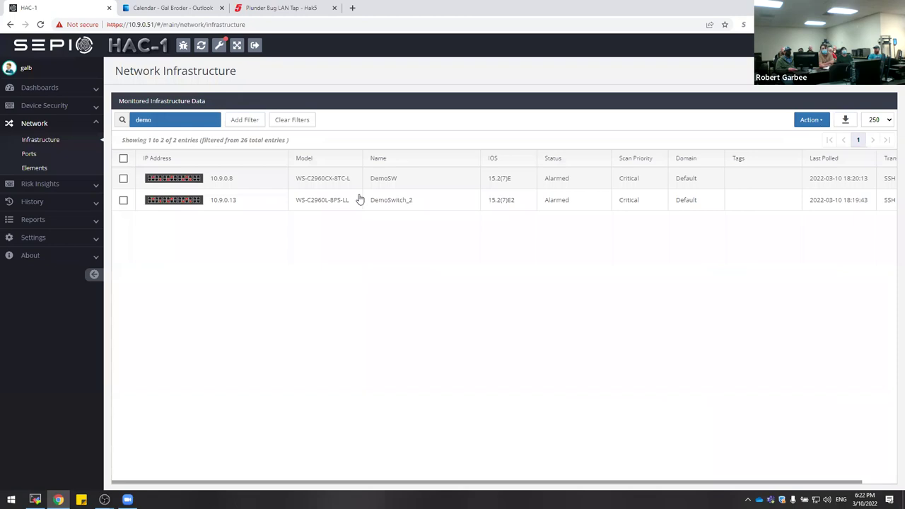
pyautogui.click(407, 205)
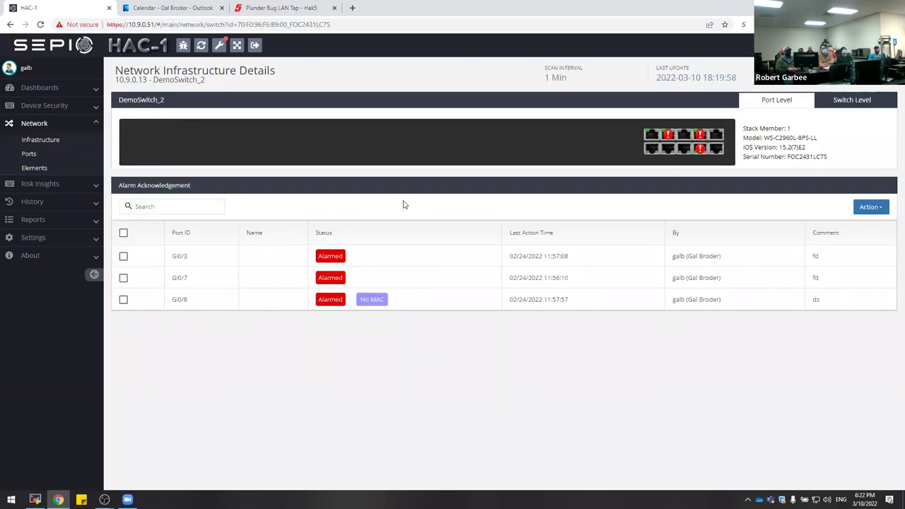
pyautogui.moveTo(668, 139)
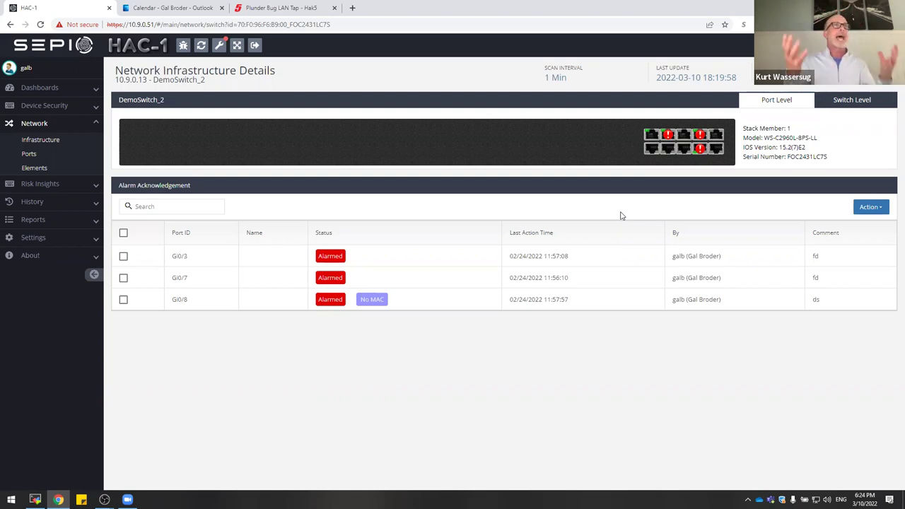
pyautogui.moveTo(701, 136)
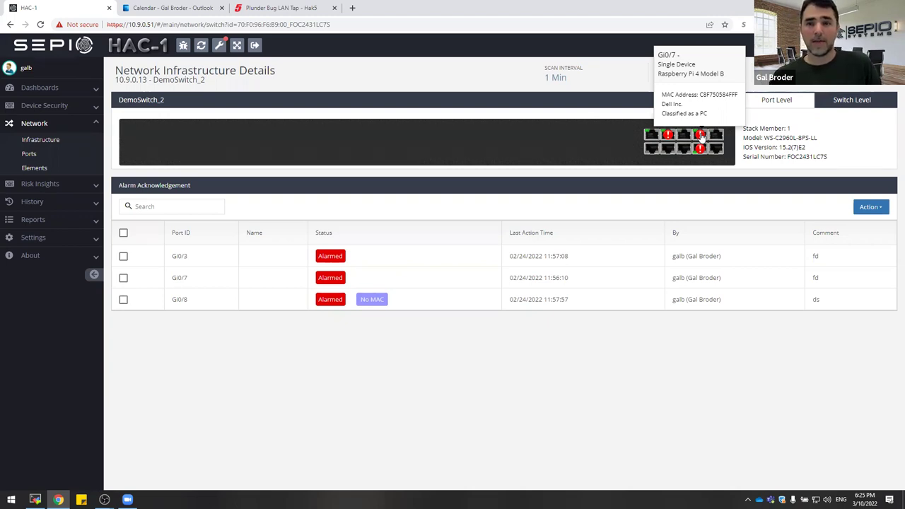
pyautogui.moveTo(672, 138)
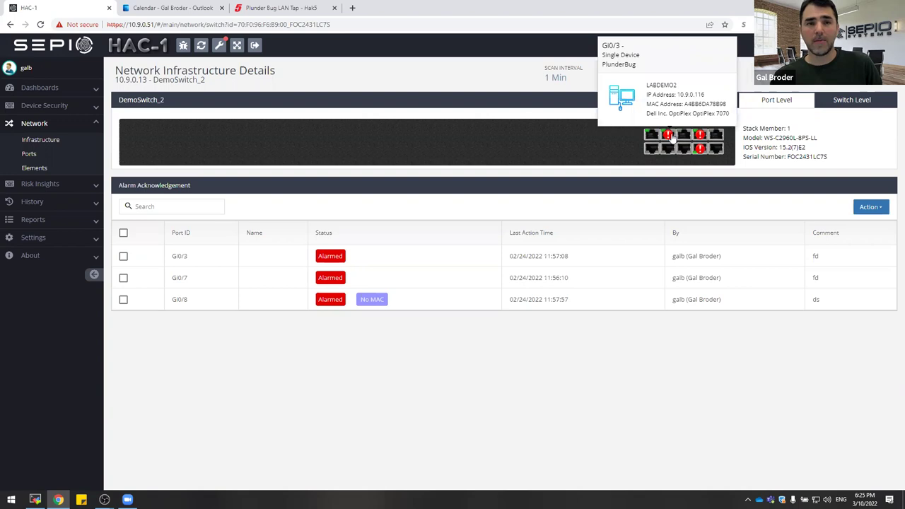
# Step: View Hak5's Plunder Bug LAN Tap product page, and return to DemoSwitch_2 to inspect ports Gi0/3 and Gi0/8
pyautogui.click(292, 10)
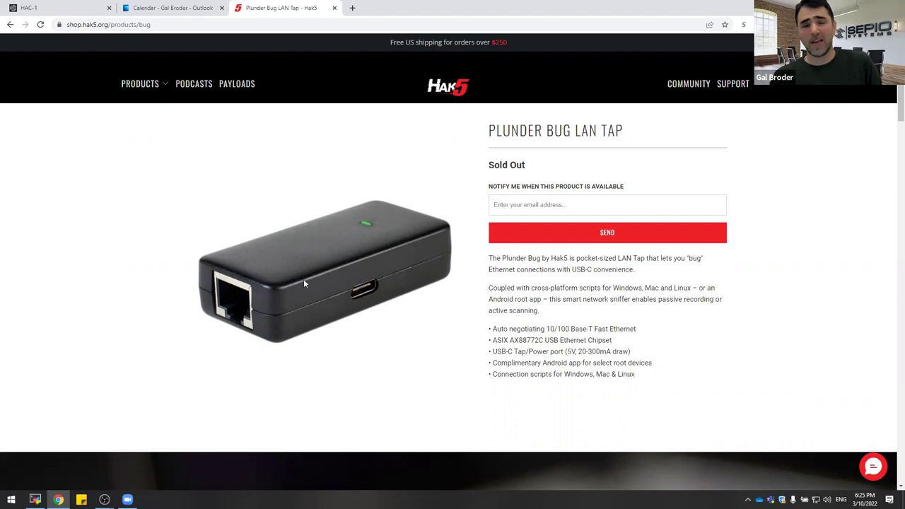
pyautogui.click(68, 12)
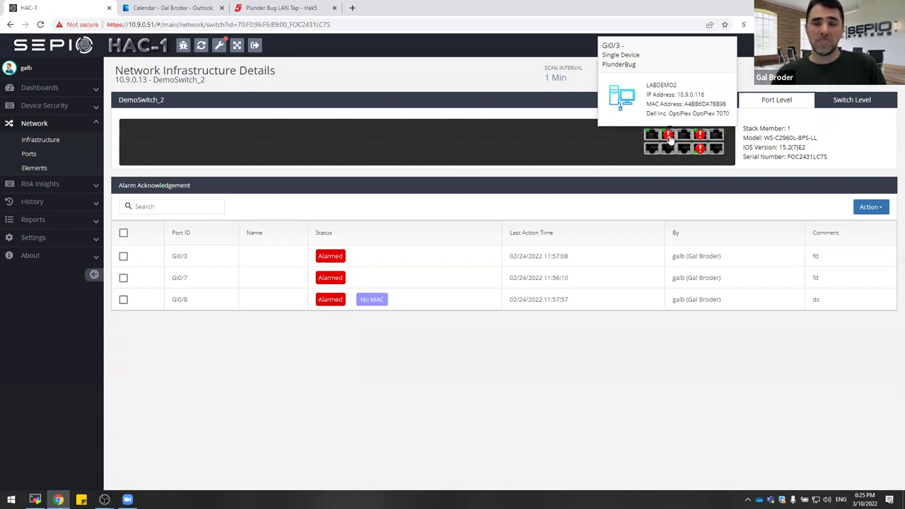
pyautogui.moveTo(702, 156)
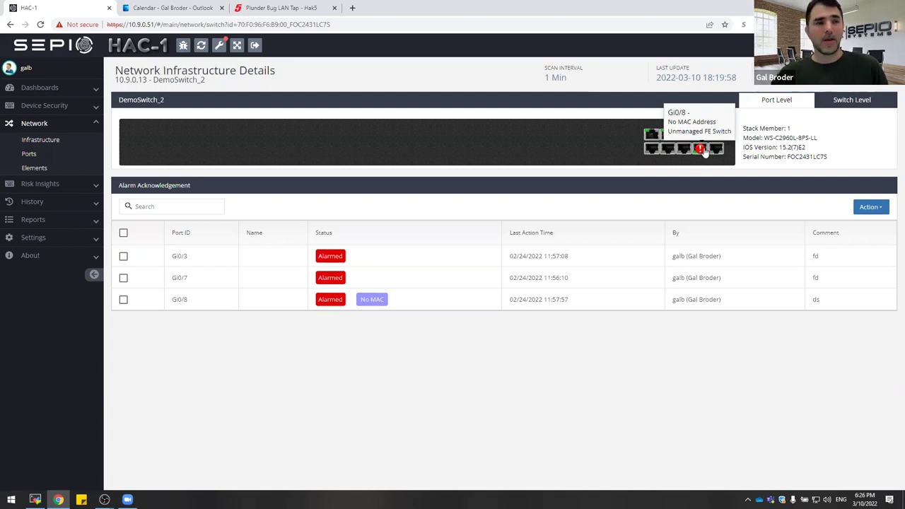
# Step: Reopen the peripherals of the managed host at 192.168.1.113 and find the HP KU-0316 keyboard entry
pyautogui.click(41, 108)
pyautogui.click(42, 124)
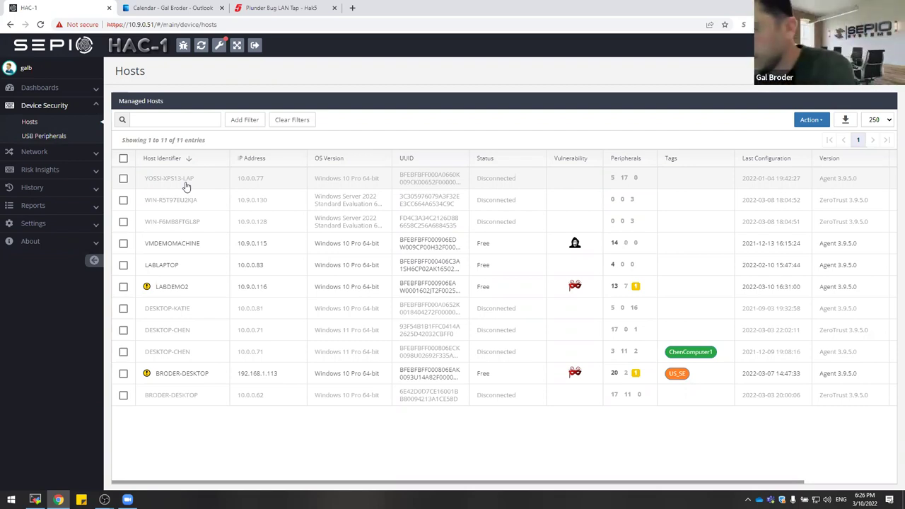
pyautogui.hotkey('ctrl', 'Tab')
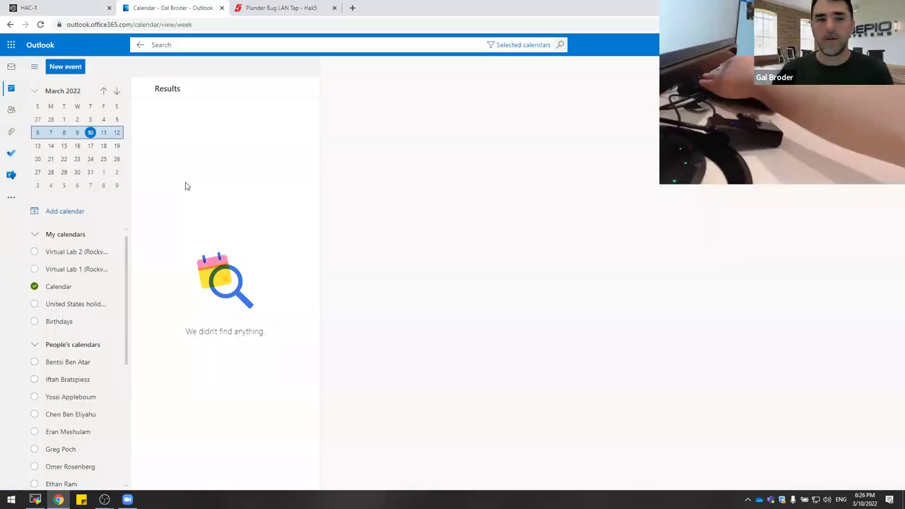
pyautogui.click(104, 7)
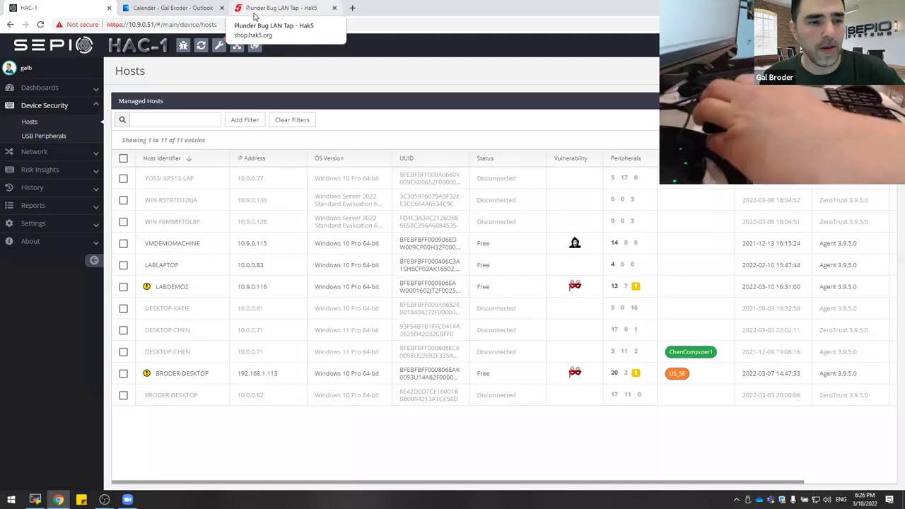
pyautogui.click(220, 381)
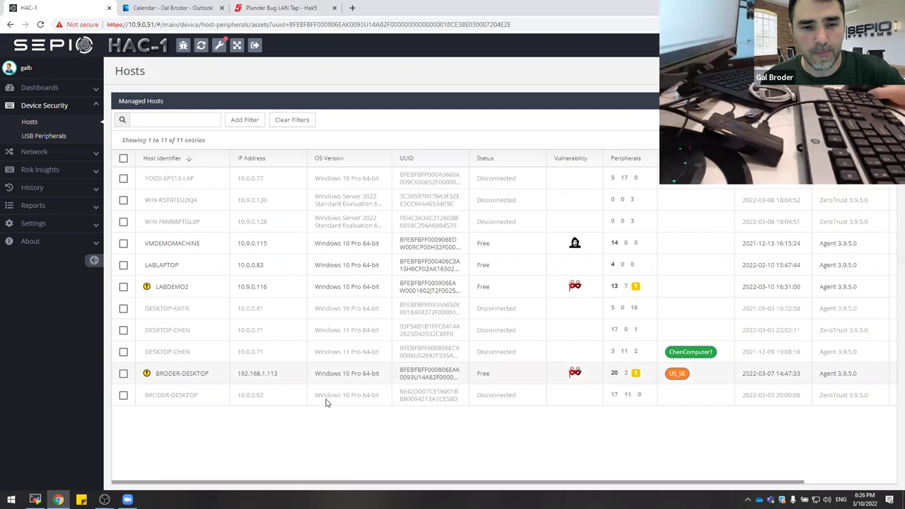
pyautogui.scroll(-2, 363, 382)
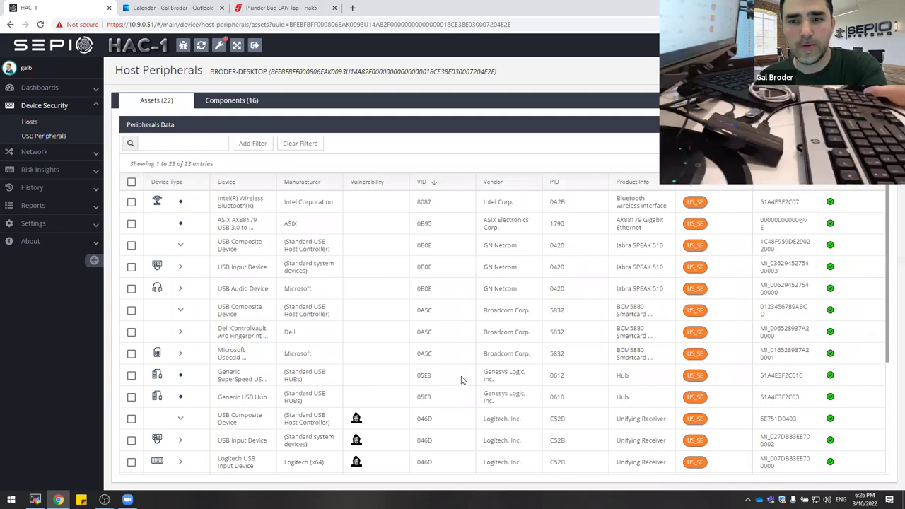
pyautogui.scroll(-3, 465, 356)
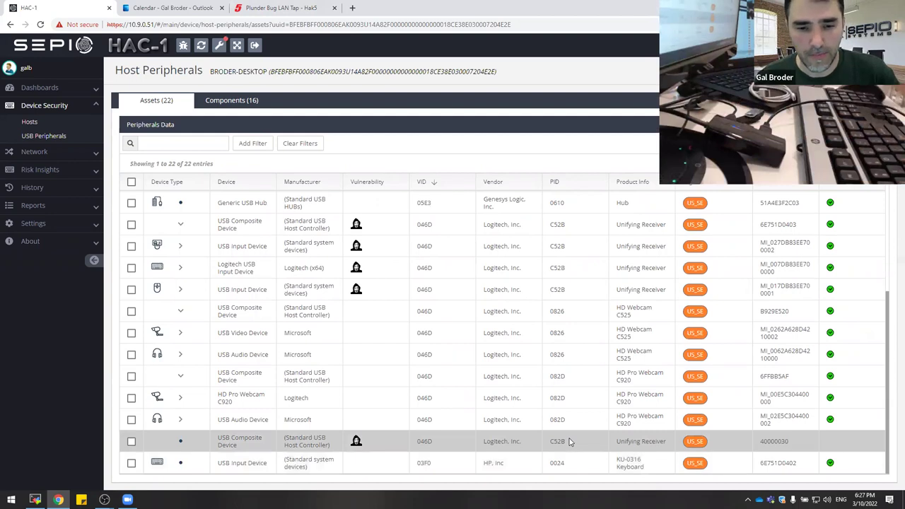
# Step: Examine the HP KU-0316 keyboard's vendor, VID, PID and device status
pyautogui.moveTo(485, 465); pyautogui.dragTo(424, 466)
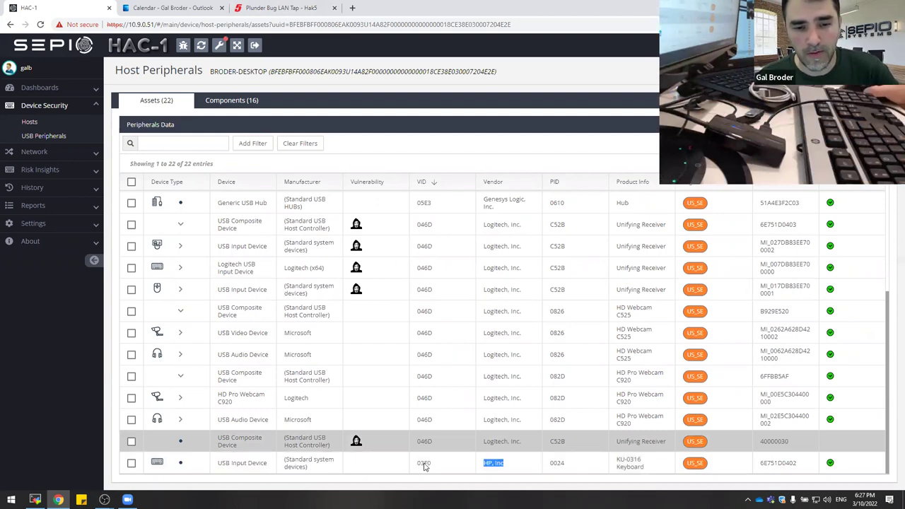
pyautogui.doubleClick(424, 464)
pyautogui.doubleClick(556, 463)
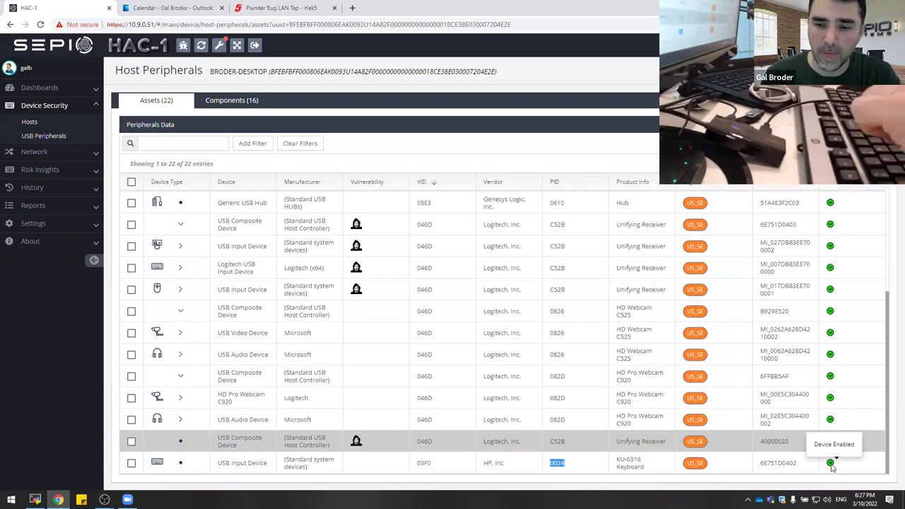
pyautogui.click(785, 460)
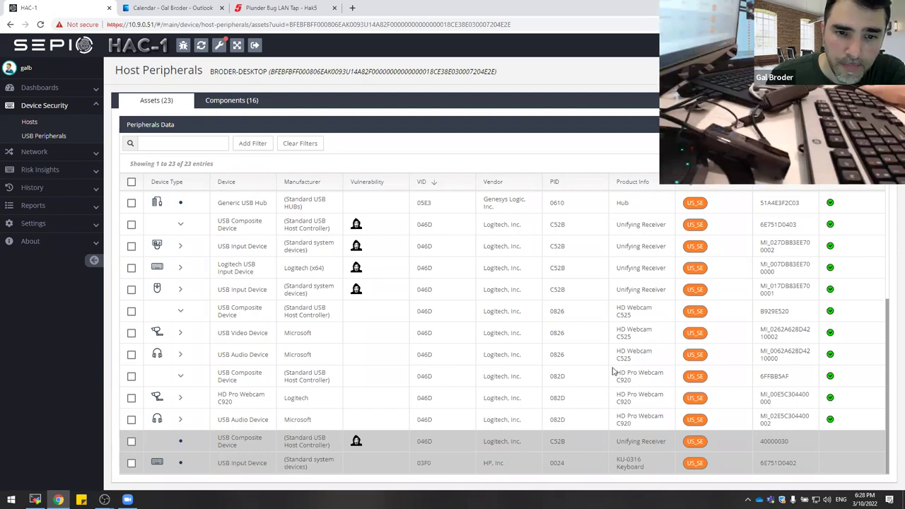
# Step: Look through the refreshed peripherals list for a newly attached USB input device and its vulnerability and status
pyautogui.scroll(1, 607, 370)
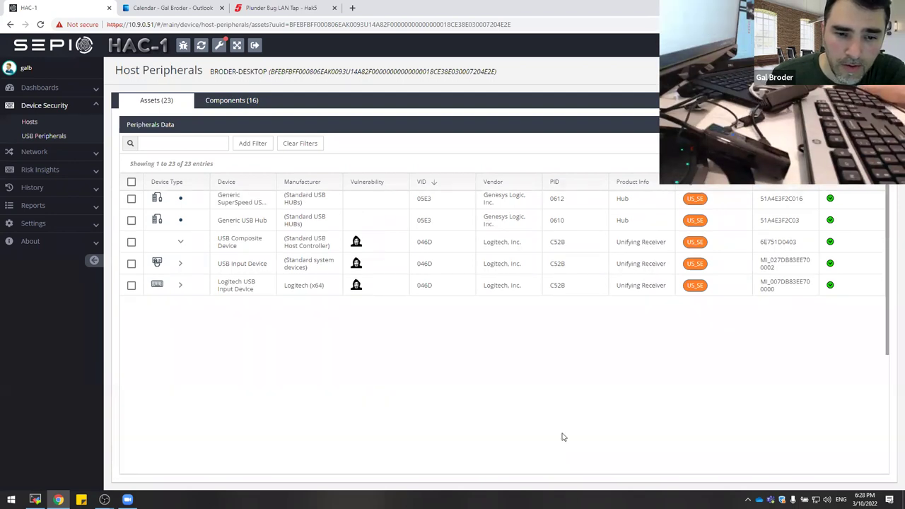
pyautogui.scroll(-1, 534, 367)
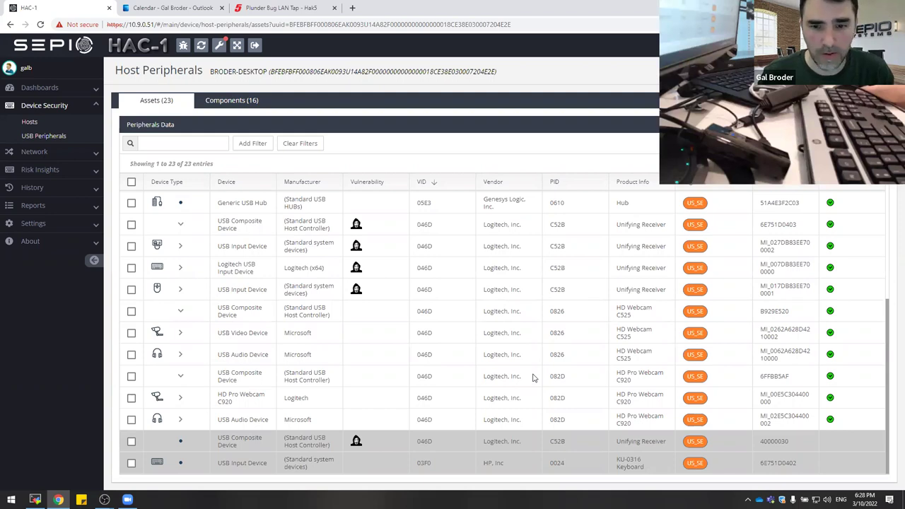
pyautogui.scroll(2, 535, 378)
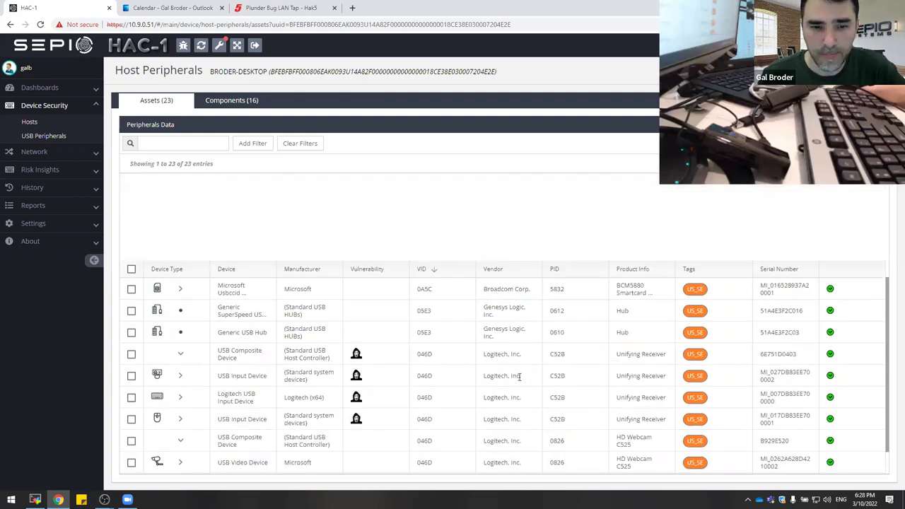
pyautogui.scroll(-2, 520, 378)
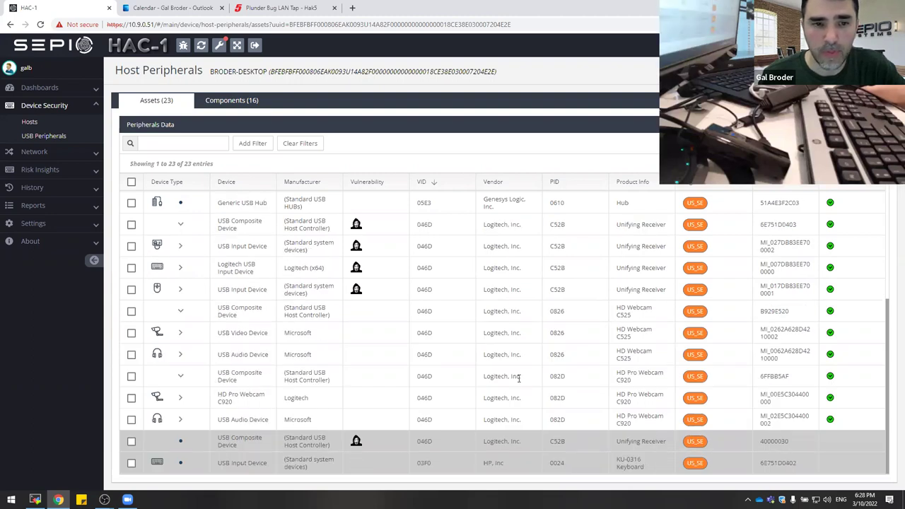
pyautogui.scroll(3, 520, 382)
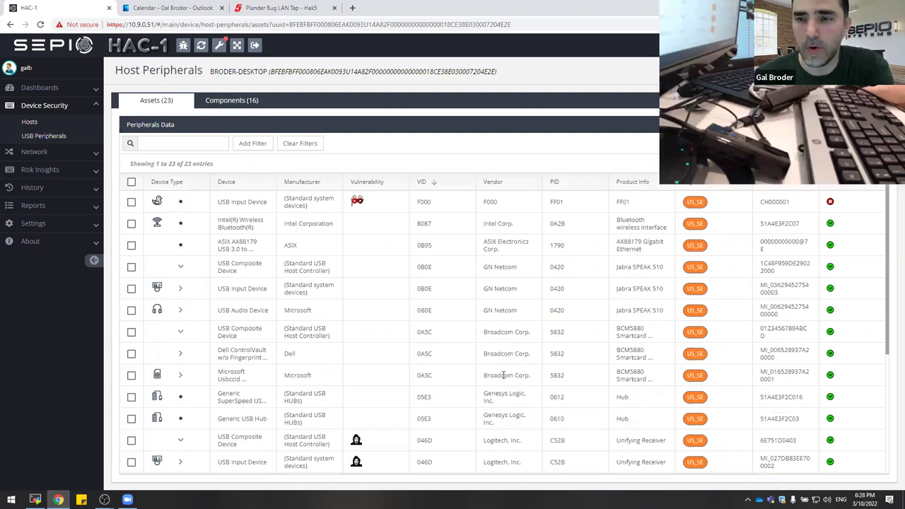
pyautogui.scroll(-1, 504, 376)
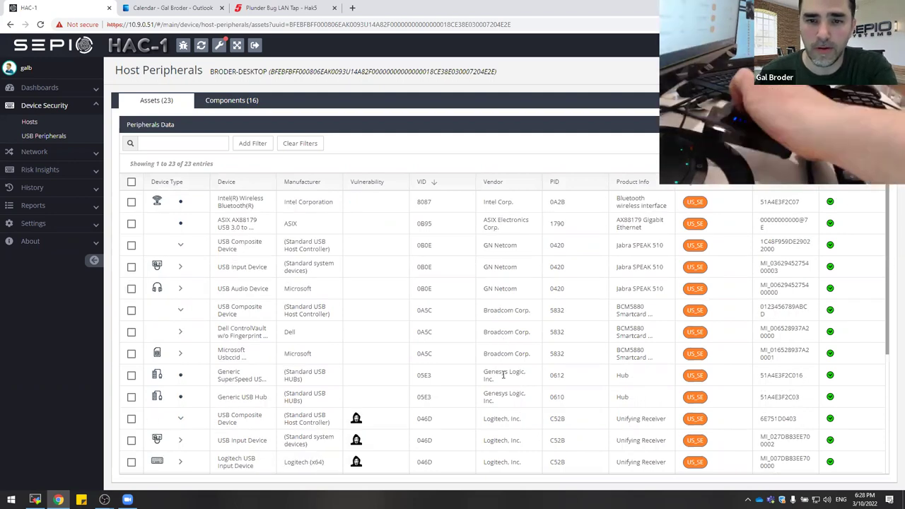
# Step: Compare the VID, vendor, PID and vulnerability of the two HP KU-0316 keyboard entries at the end of the peripherals list
pyautogui.scroll(-3, 504, 377)
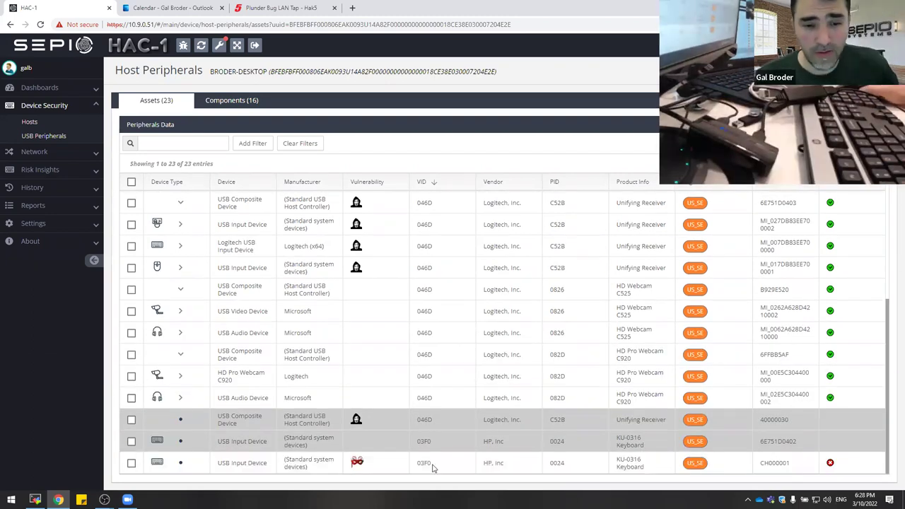
pyautogui.moveTo(421, 441); pyautogui.dragTo(798, 444)
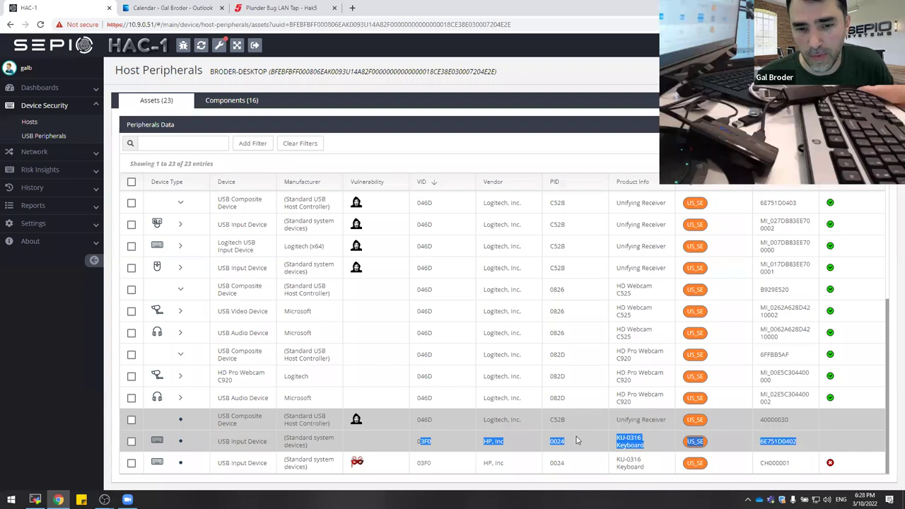
pyautogui.click(489, 440)
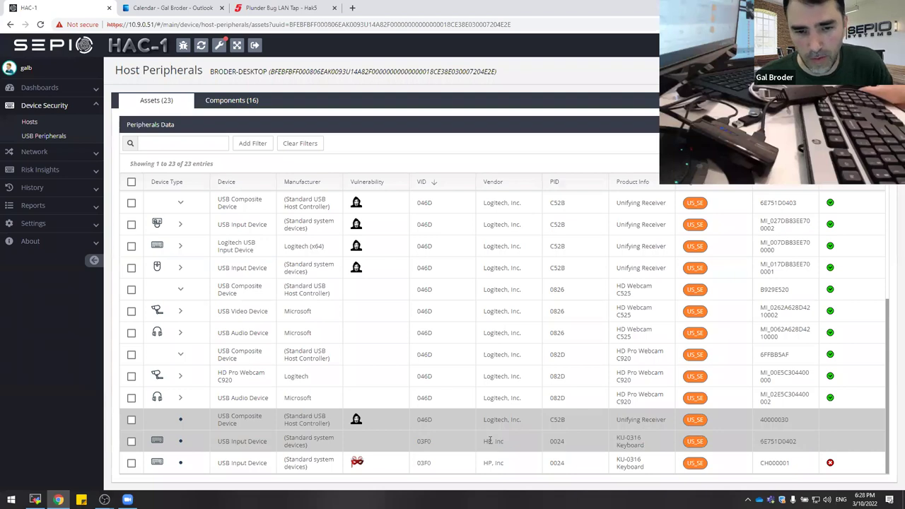
pyautogui.doubleClick(423, 464)
pyautogui.doubleClick(557, 463)
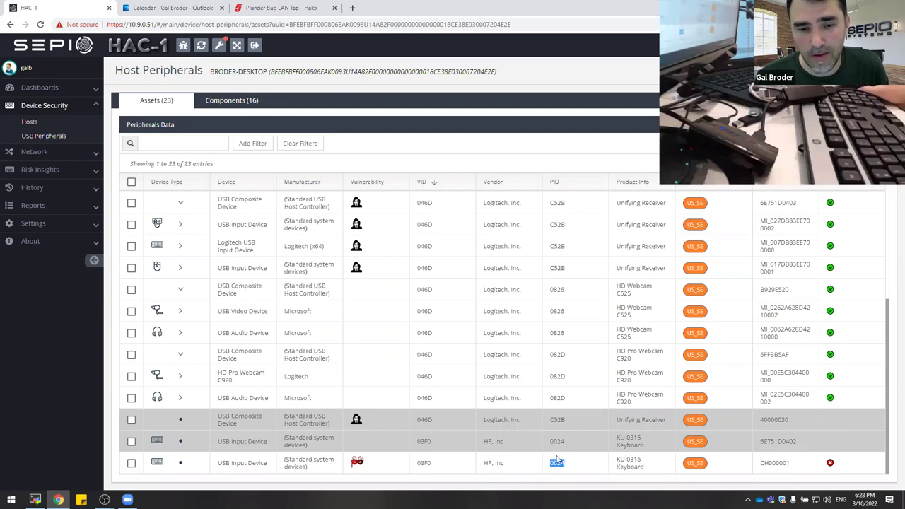
pyautogui.click(438, 464)
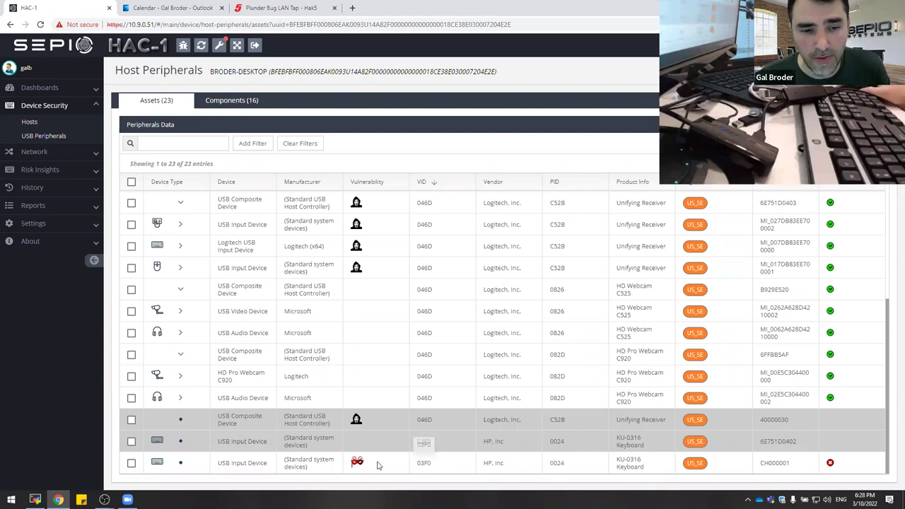
pyautogui.moveTo(359, 464)
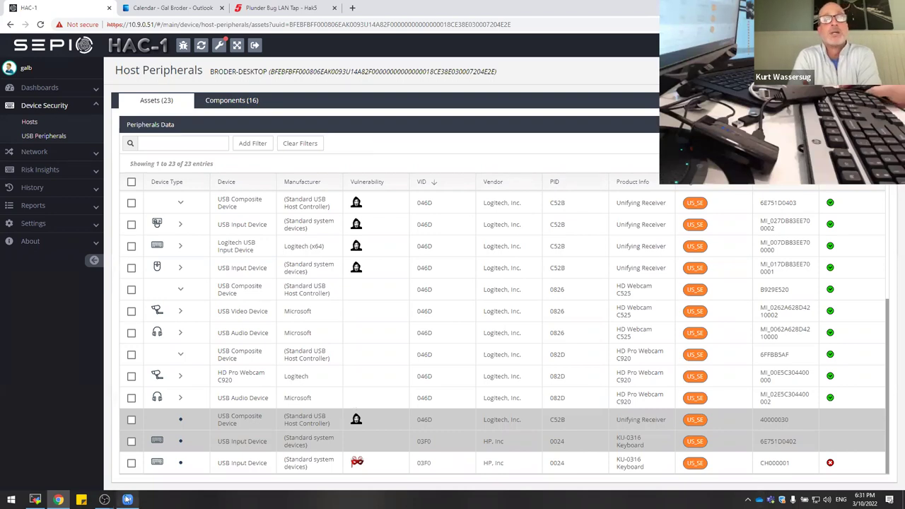
pyautogui.moveTo(127, 499)
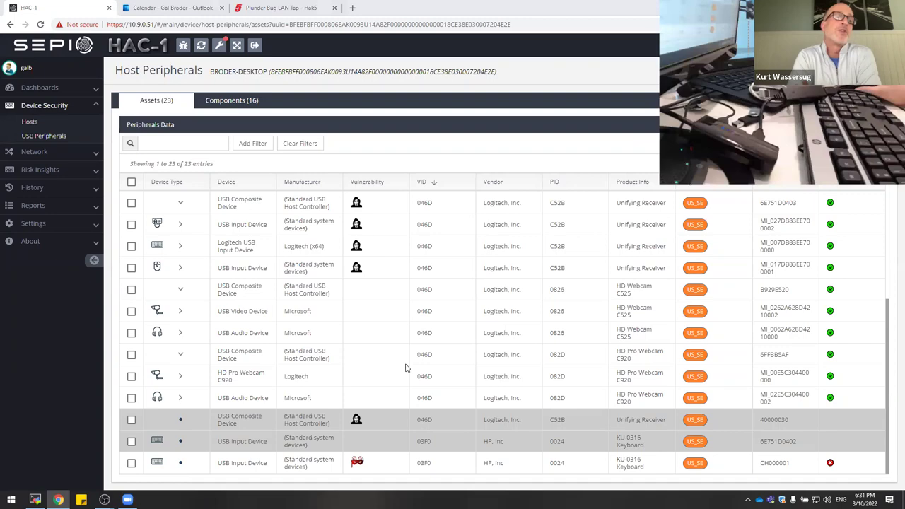